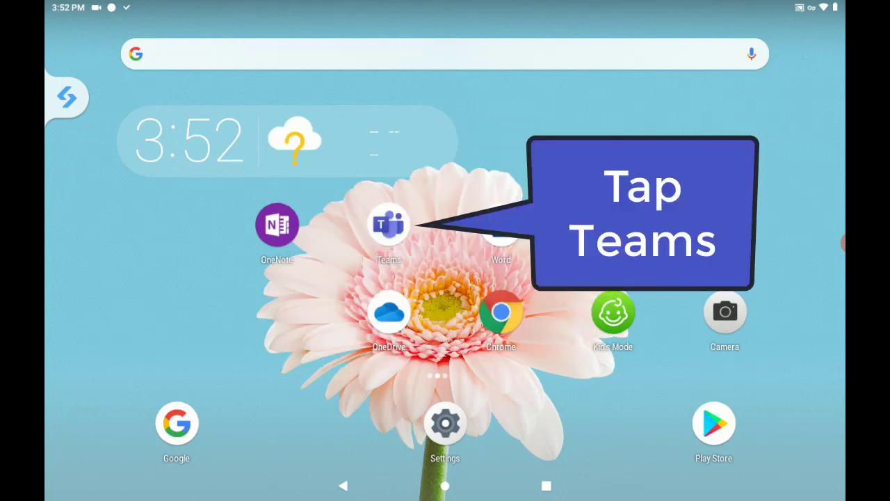
# Step: Show the Assignments list of the Dvorak P01 Attendance Grade 1 class team, from its General channel
pyautogui.click(389, 224)
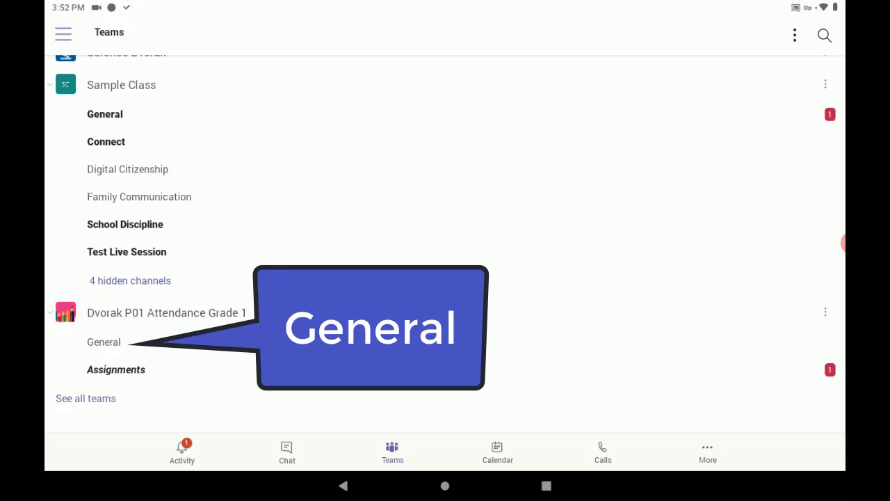
pyautogui.click(104, 341)
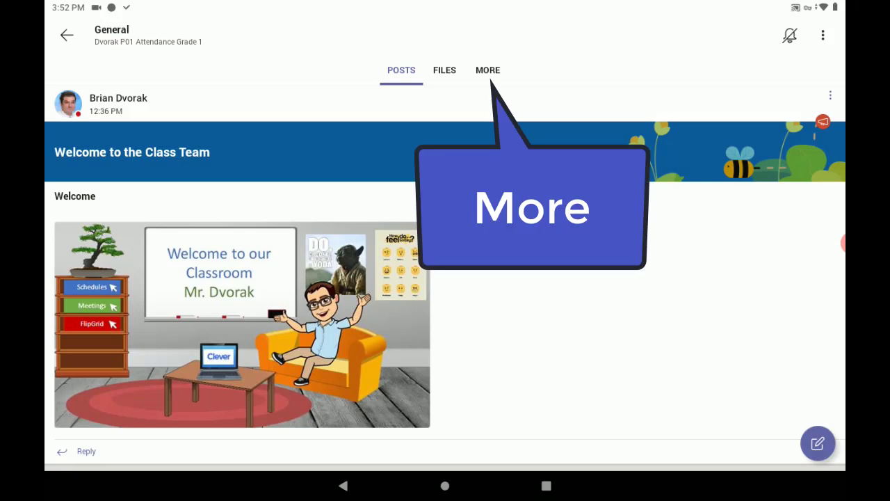
pyautogui.click(487, 69)
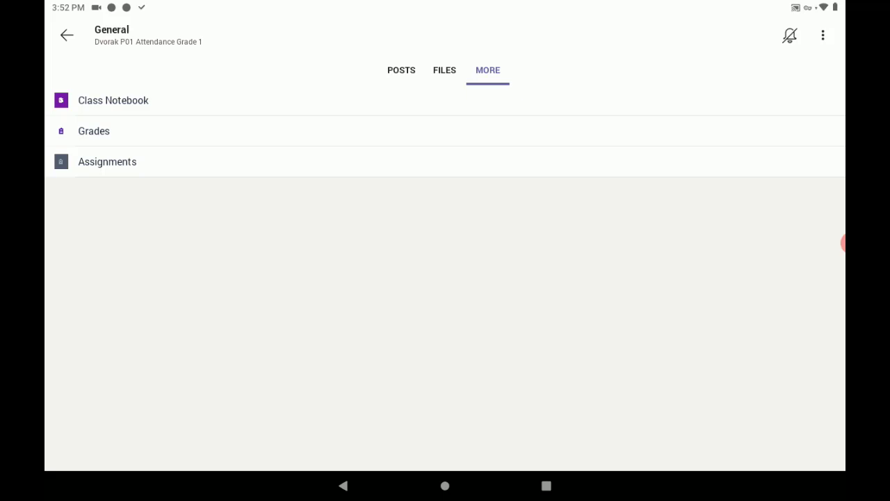
pyautogui.click(108, 162)
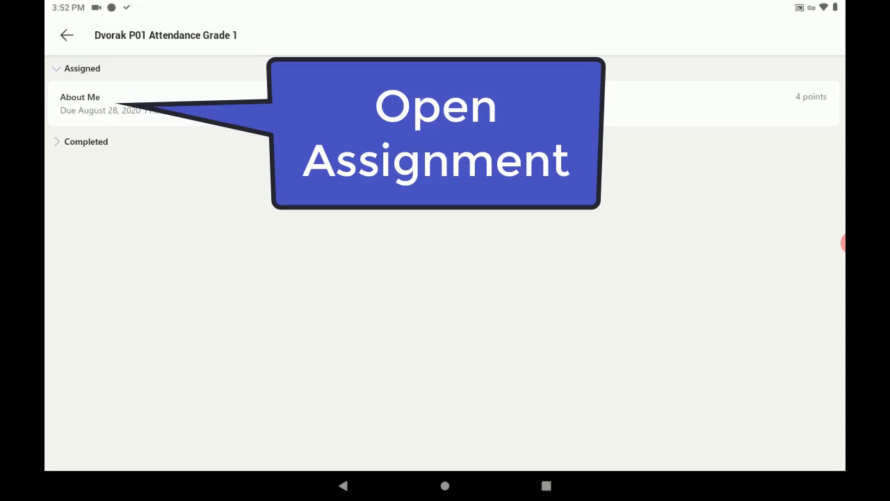
# Step: Open the About Me assignment (4 points, due August 28, 2020)
pyautogui.click(80, 103)
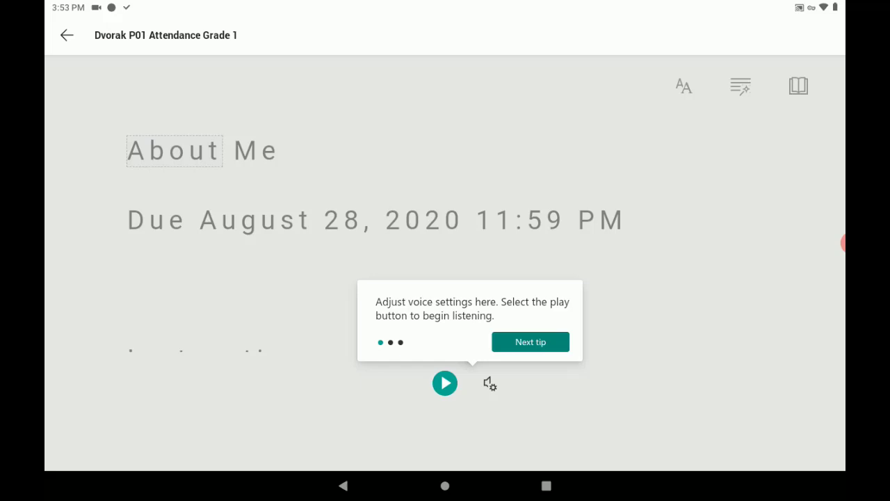
# Step: Have Immersive Reader read the About Me assignment instructions aloud
pyautogui.click(445, 382)
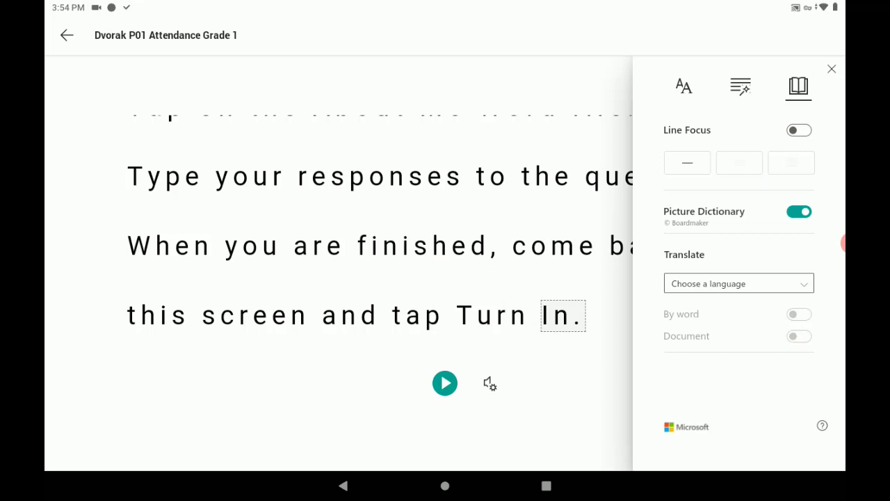
# Step: Set Immersive Reader to translate the whole document into Spanish (Mexico)
pyautogui.click(738, 283)
pyautogui.scroll(-10, 738, 376)
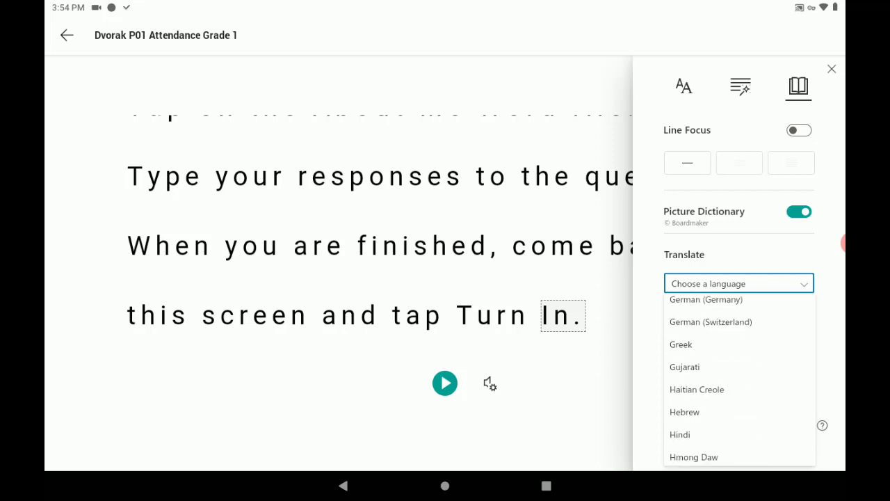
pyautogui.scroll(-5, 738, 375)
pyautogui.scroll(-5, 738, 375)
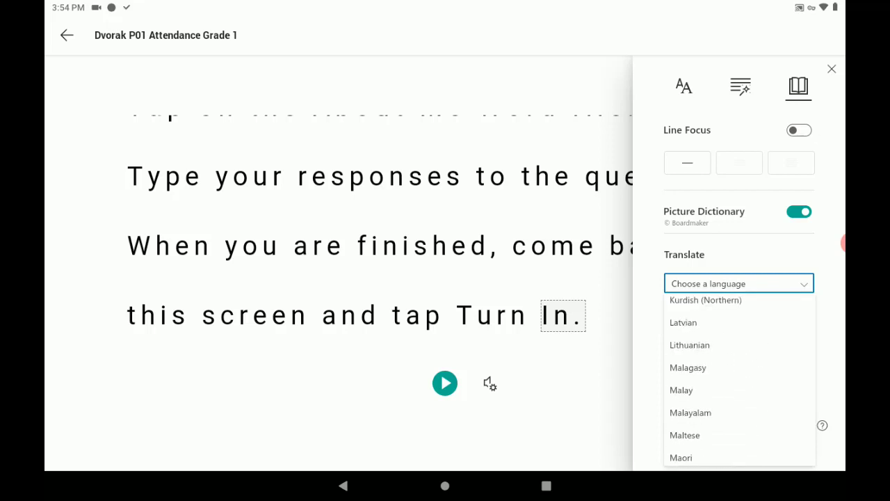
pyautogui.scroll(-10, 738, 376)
pyautogui.click(688, 368)
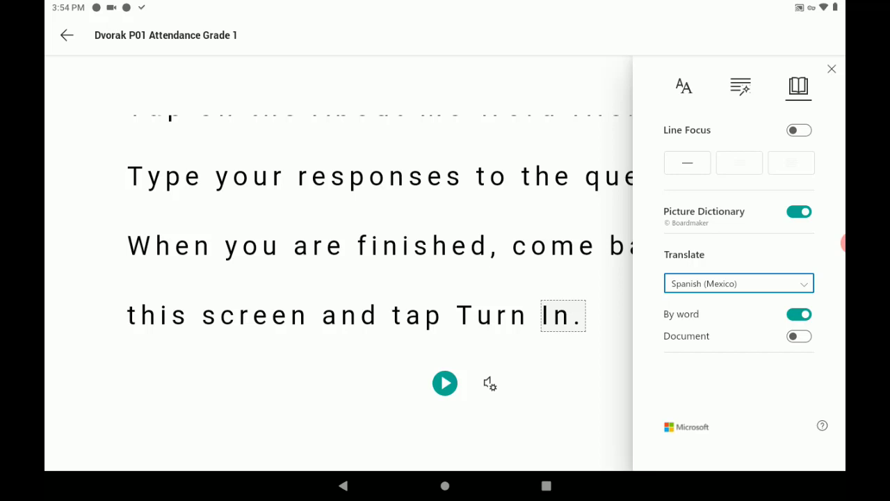
pyautogui.click(799, 336)
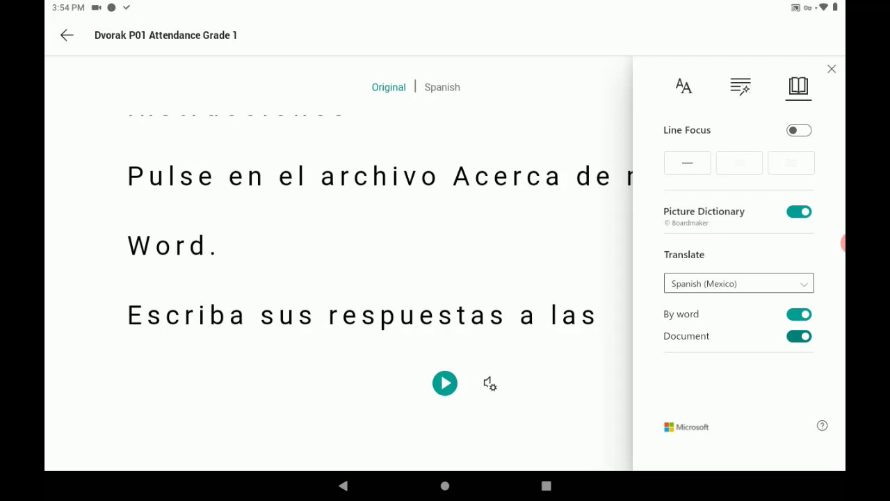
pyautogui.scroll(2, 380, 268)
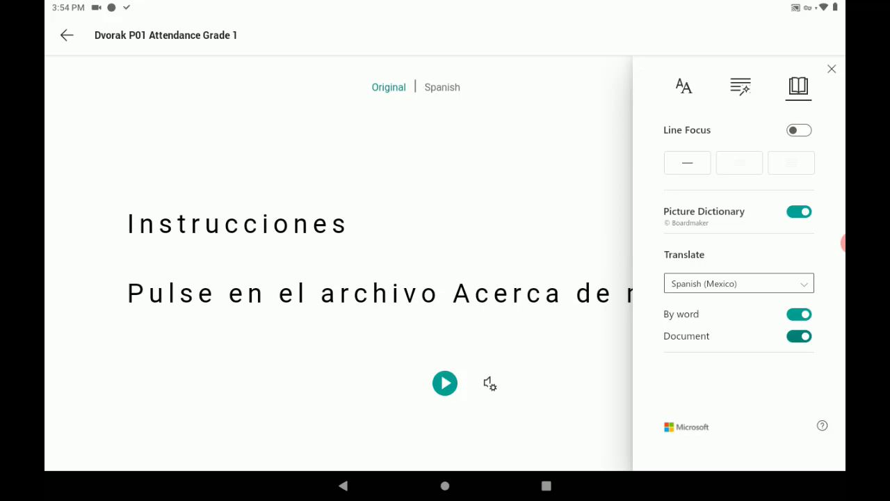
# Step: Play the Spanish text aloud, look up 'Acerca' / 'About', and compare English and Spanish views
pyautogui.click(445, 382)
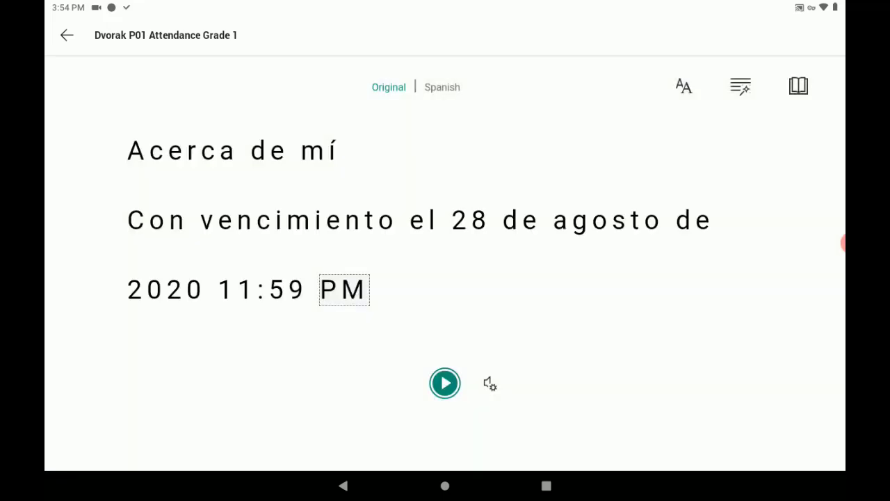
pyautogui.click(183, 151)
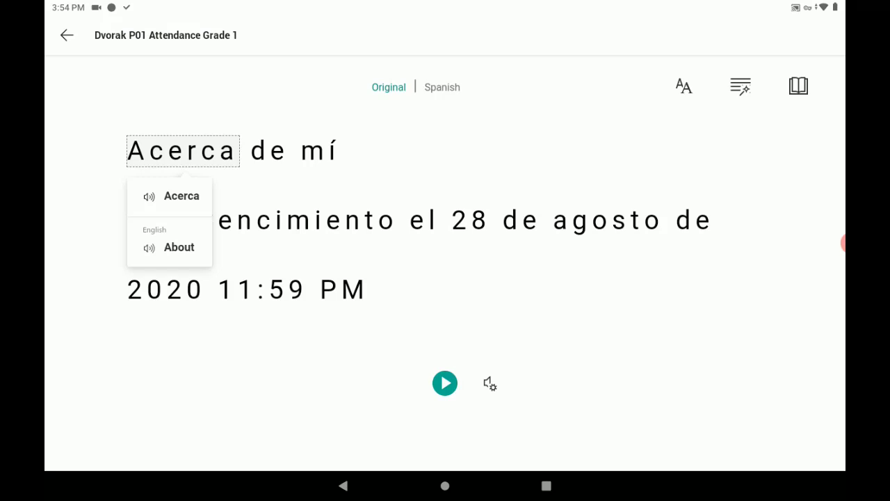
pyautogui.click(174, 196)
pyautogui.click(179, 248)
pyautogui.click(442, 87)
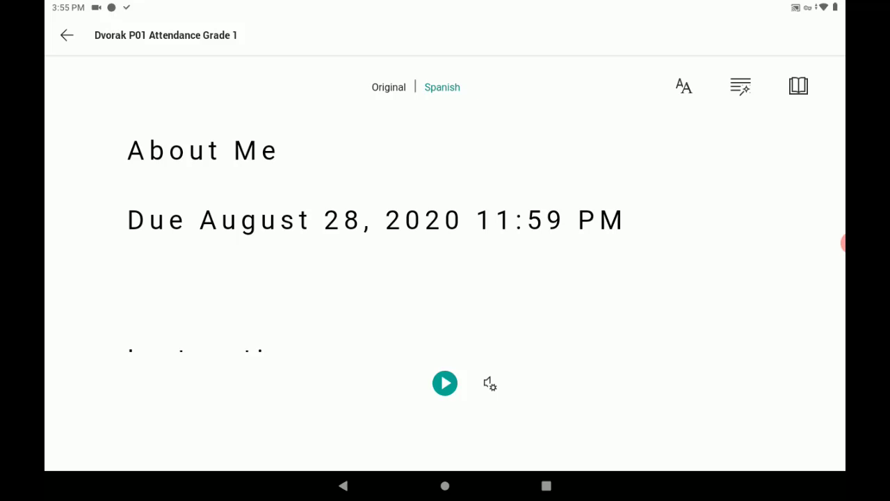
pyautogui.click(388, 87)
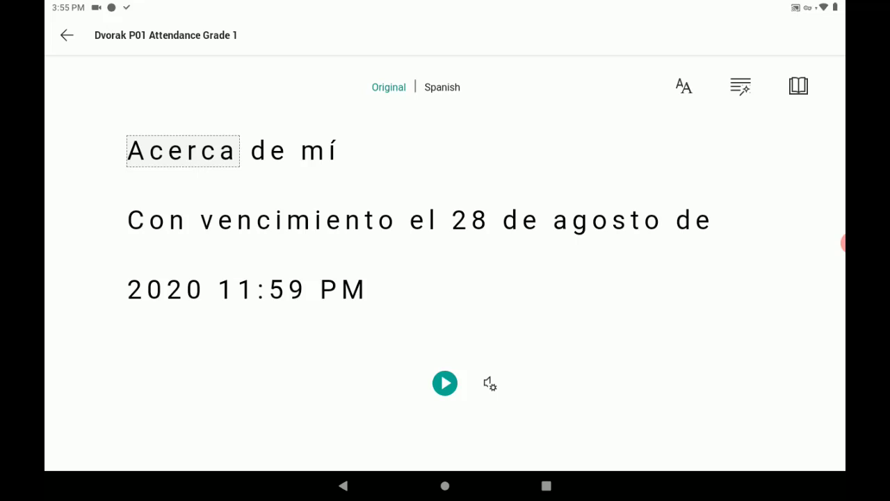
# Step: Turn off whole-document translation and exit Immersive Reader back to the About Me assignment page
pyautogui.click(798, 86)
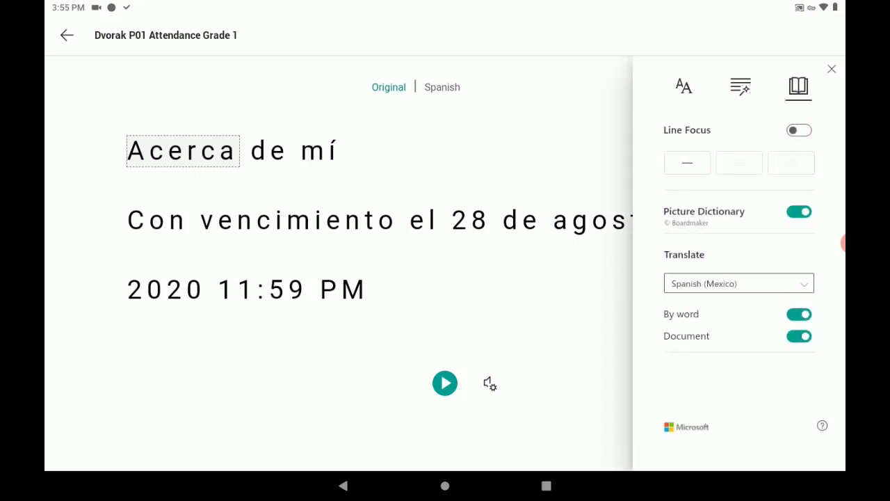
pyautogui.click(798, 336)
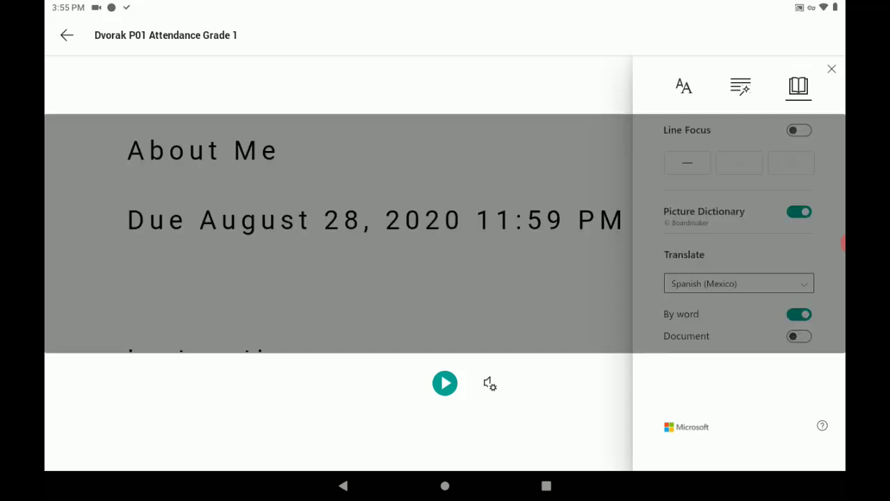
pyautogui.click(832, 69)
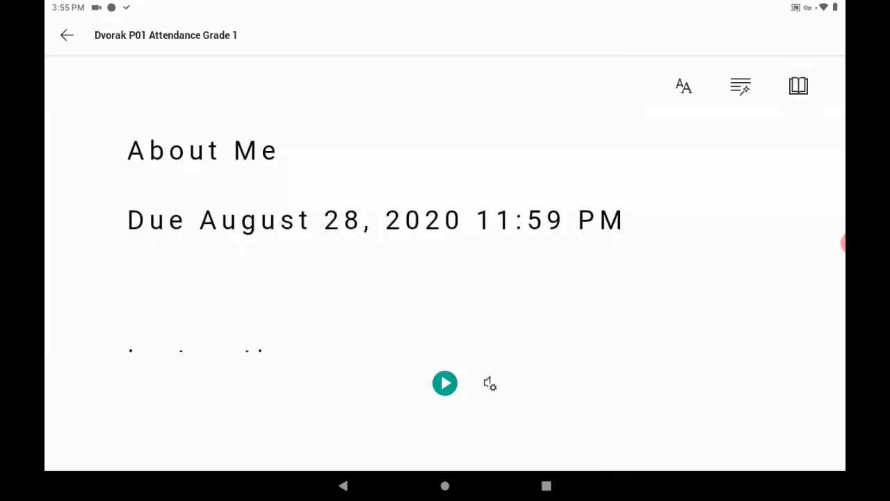
pyautogui.press('Escape')
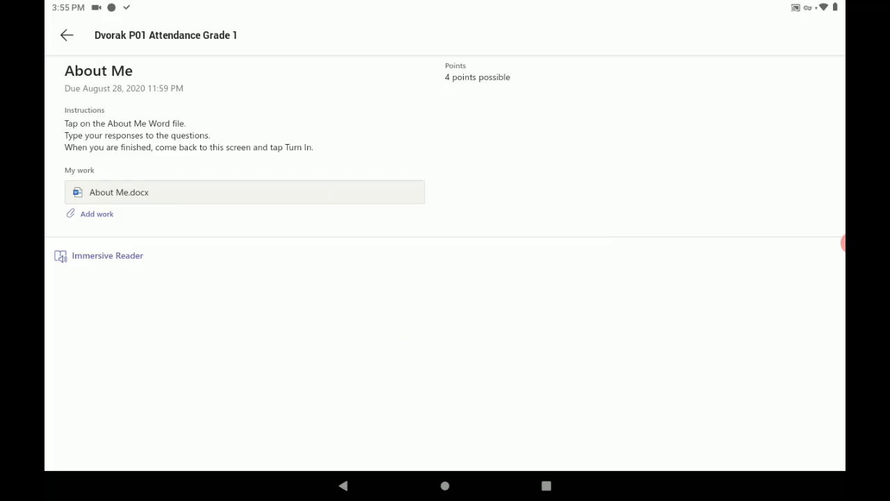
# Step: Open the About Me.docx worksheet listed under My work
pyautogui.click(118, 192)
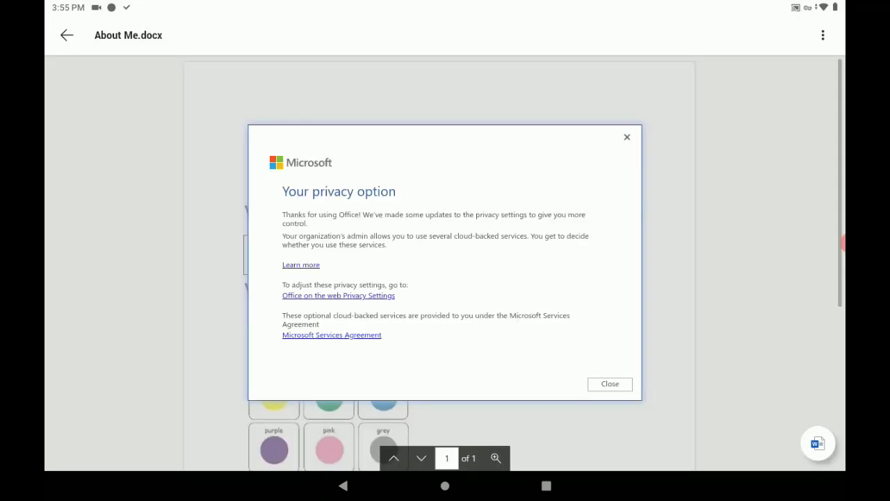
# Step: Dismiss the privacy notice and open About Me.docx in the Word app
pyautogui.click(610, 383)
pyautogui.scroll(-2, 440, 264)
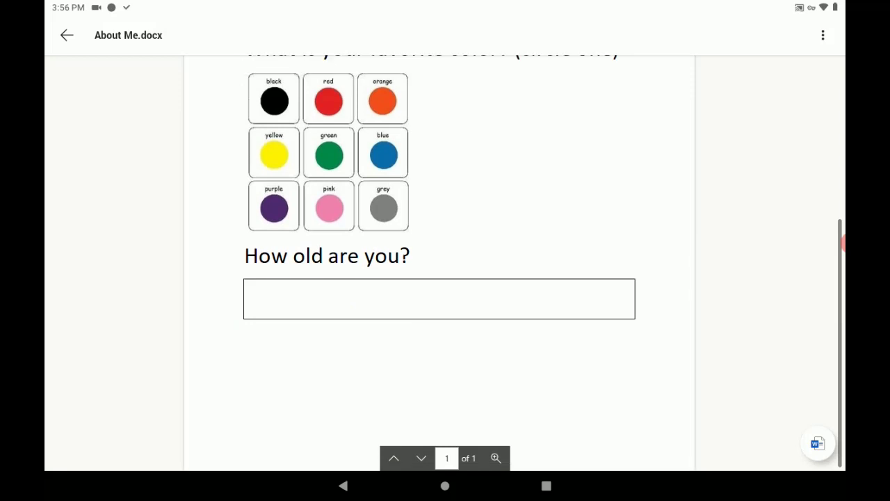
pyautogui.scroll(5, 440, 264)
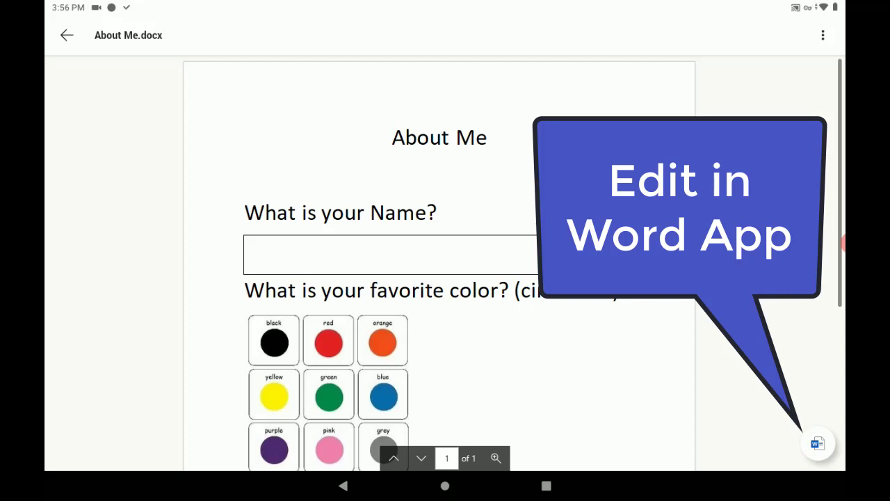
pyautogui.click(817, 443)
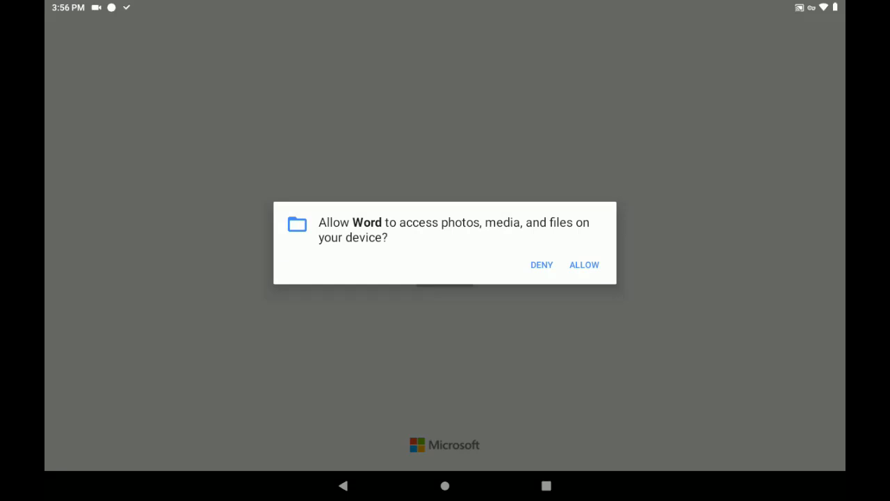
# Step: Allow Word device-file access and grammar checking, then place the cursor in the empty Name box
pyautogui.click(584, 264)
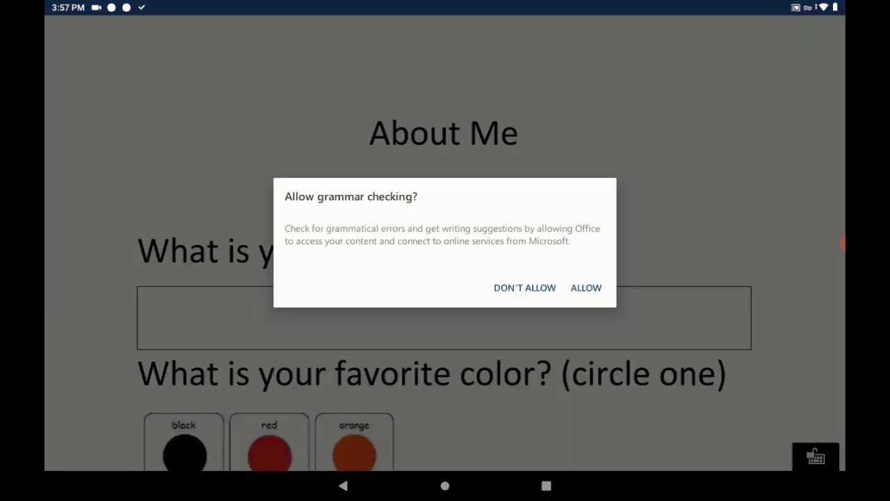
pyautogui.click(586, 287)
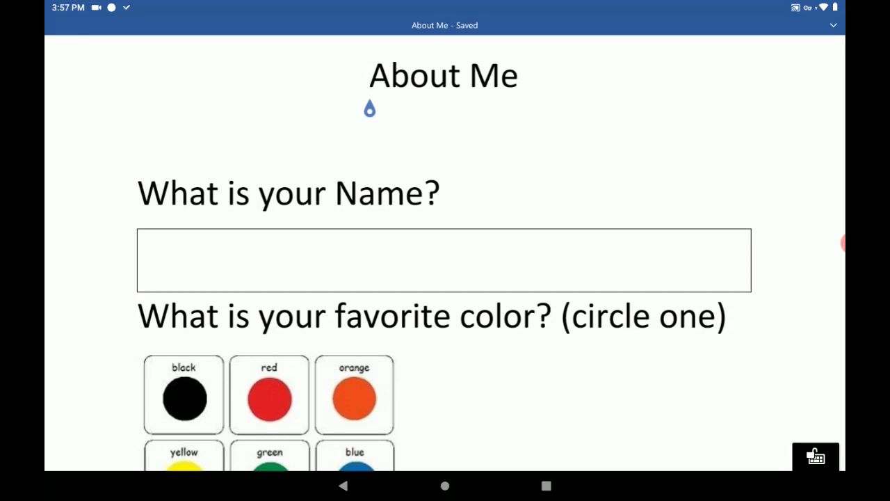
pyautogui.click(145, 269)
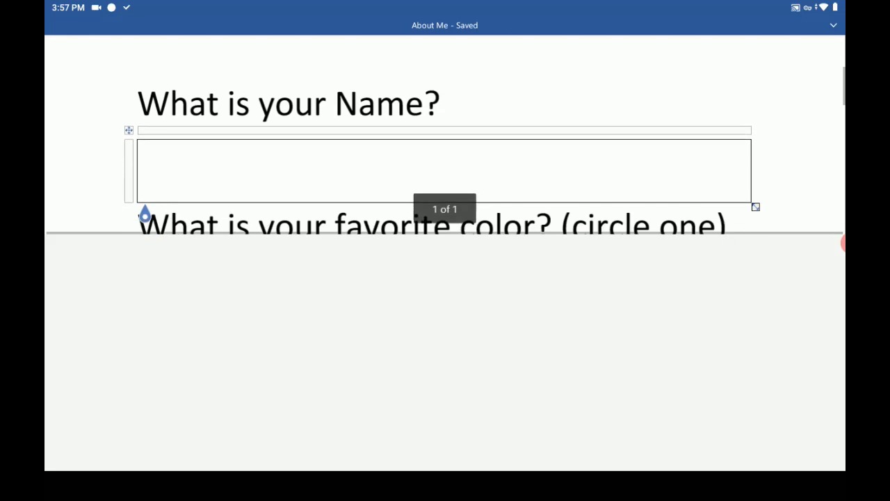
# Step: Type the student's first name in the Name box, then hide the keyboard with the colour question in view
pyautogui.write('Brian')
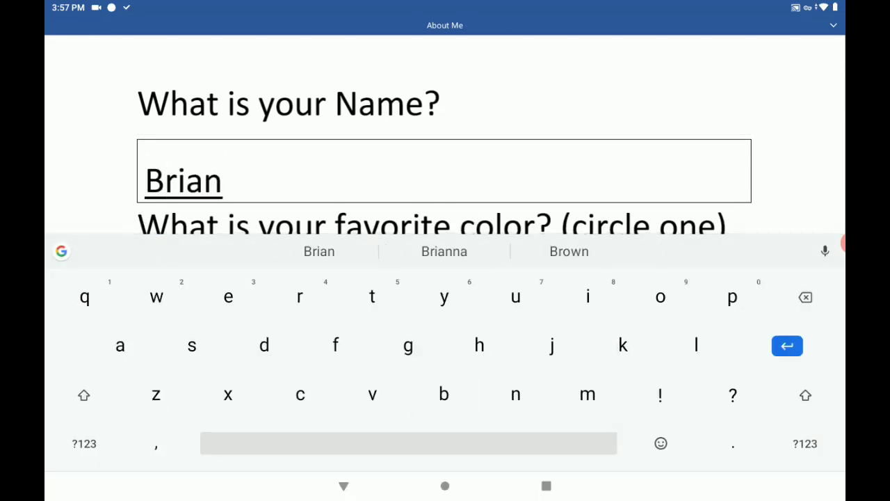
pyautogui.scroll(-3, 445, 151)
pyautogui.scroll(-2, 445, 139)
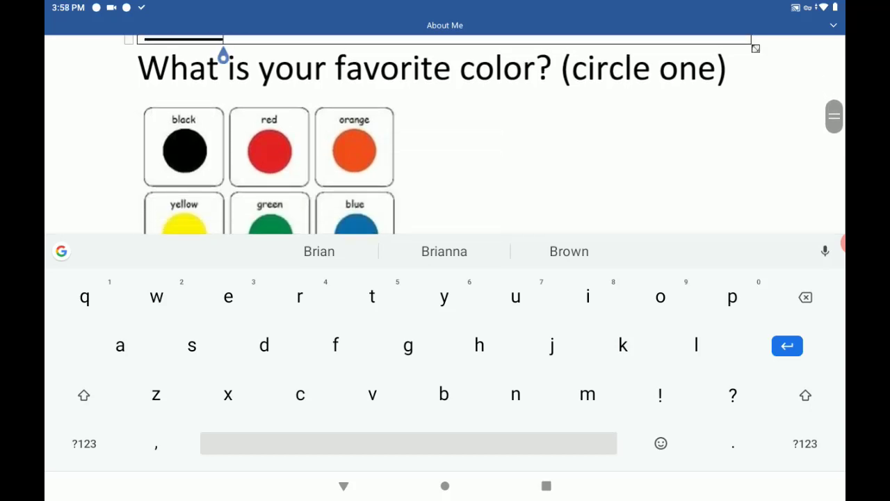
pyautogui.click(343, 486)
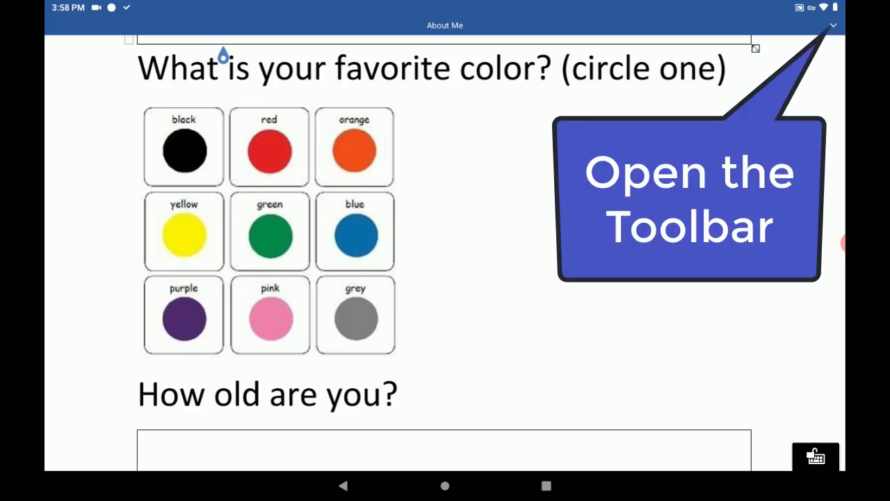
# Step: Select the pen on Word's Draw tab and set its ink colour to blue
pyautogui.click(833, 25)
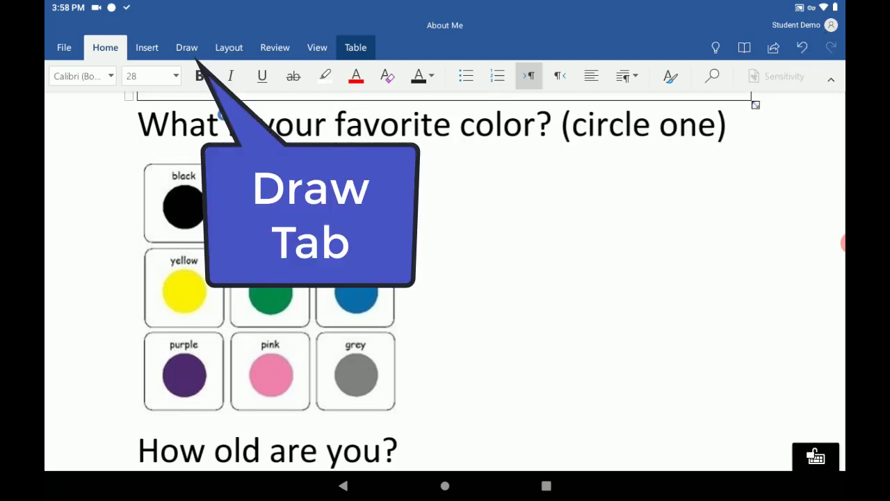
pyautogui.click(186, 47)
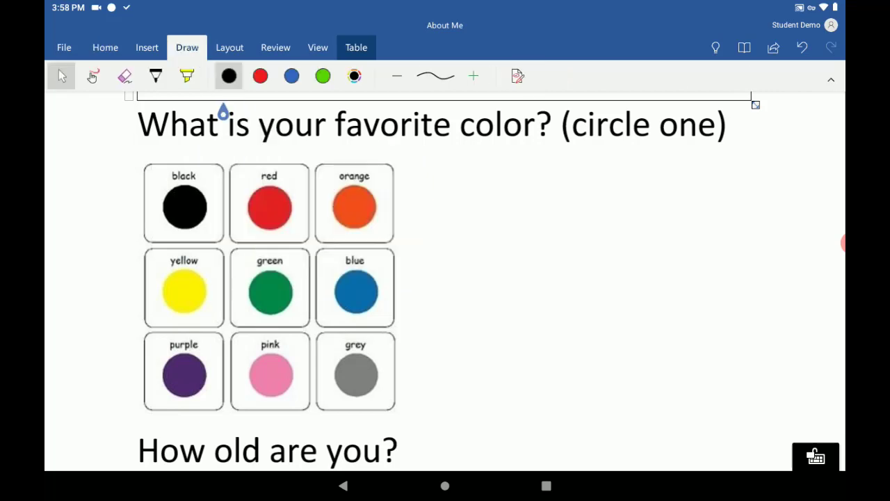
pyautogui.click(156, 75)
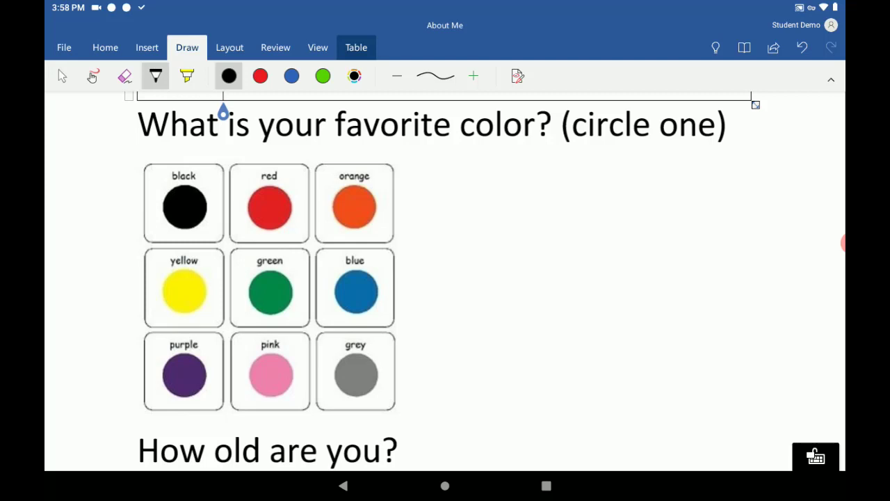
pyautogui.click(291, 75)
pyautogui.scroll(1, 445, 278)
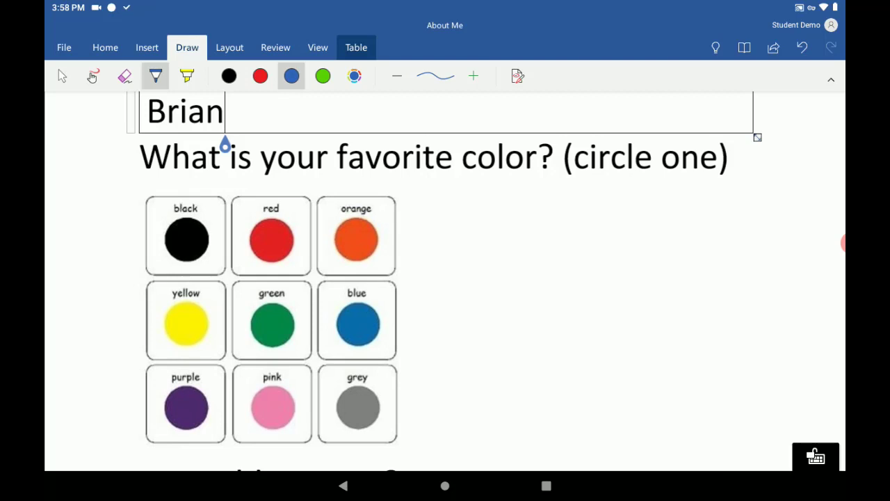
# Step: With touch drawing on, ink a circle around the green swatch and write 'blue' beside the grid
pyautogui.click(92, 75)
pyautogui.moveTo(267, 289)
pyautogui.mouseDown()
pyautogui.moveTo(240, 333)
pyautogui.moveTo(313, 329)
pyautogui.moveTo(257, 287)
pyautogui.moveTo(306, 351)
pyautogui.moveTo(247, 306)
pyautogui.moveTo(299, 360)
pyautogui.moveTo(313, 327)
pyautogui.mouseUp()
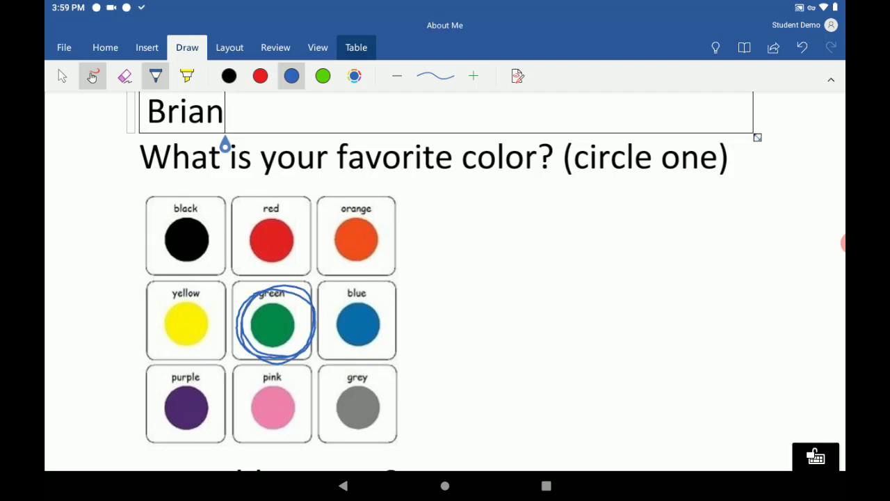
pyautogui.moveTo(441, 281)
pyautogui.mouseDown()
pyautogui.moveTo(443, 301)
pyautogui.moveTo(475, 325)
pyautogui.mouseUp()
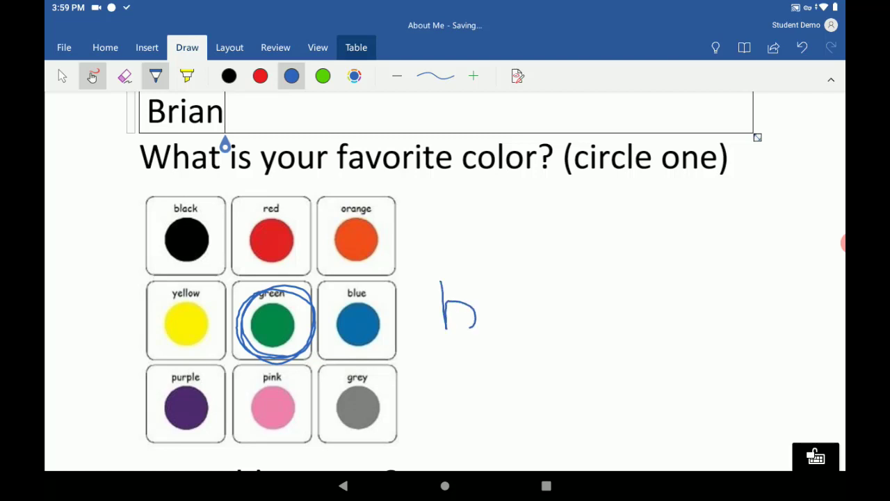
pyautogui.moveTo(482, 273); pyautogui.dragTo(491, 323)
pyautogui.moveTo(497, 288)
pyautogui.mouseDown()
pyautogui.moveTo(511, 309)
pyautogui.moveTo(531, 310)
pyautogui.moveTo(541, 275)
pyautogui.moveTo(590, 298)
pyautogui.mouseUp()
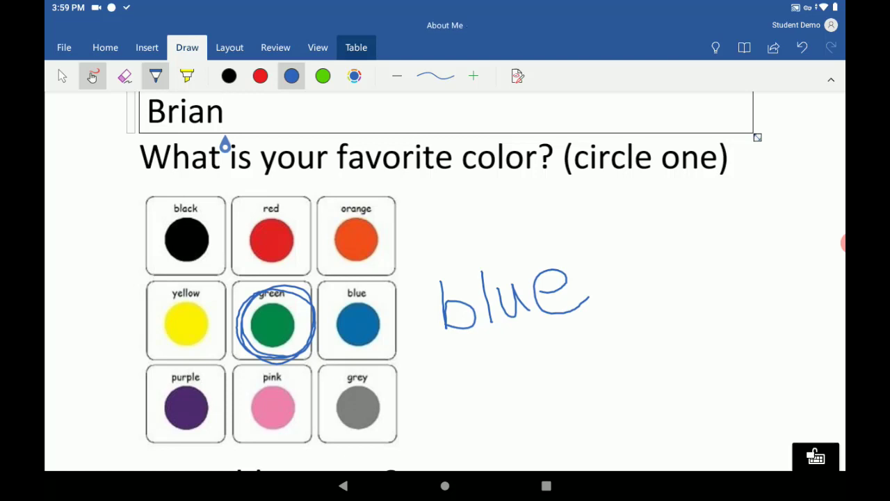
# Step: Erase the handwritten 'blue' and write 'green' in its place beside the colour grid
pyautogui.click(124, 75)
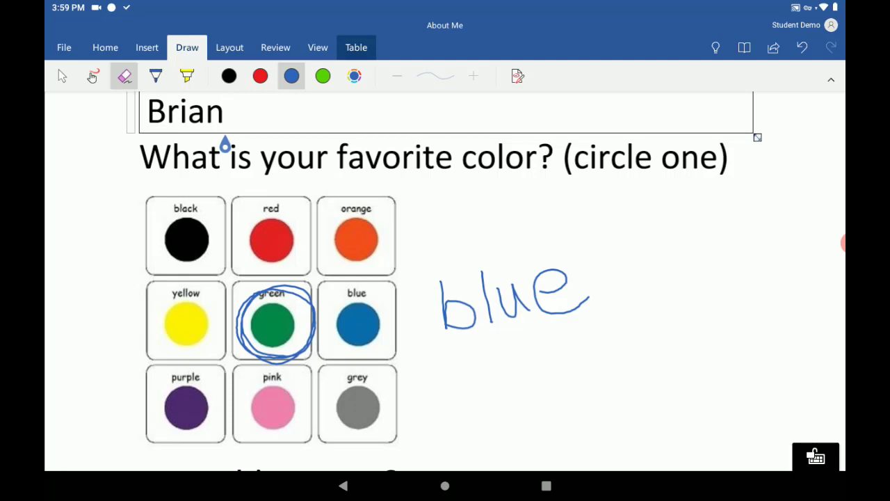
pyautogui.moveTo(445, 306); pyautogui.dragTo(588, 298)
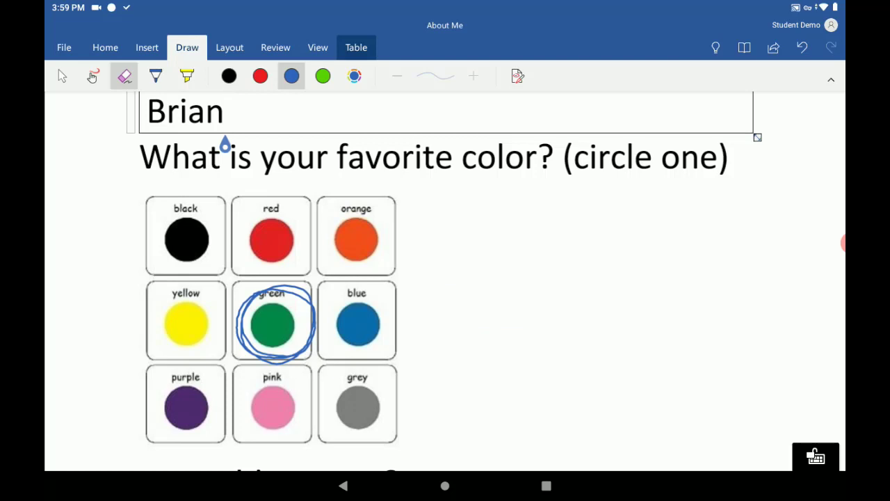
pyautogui.click(93, 75)
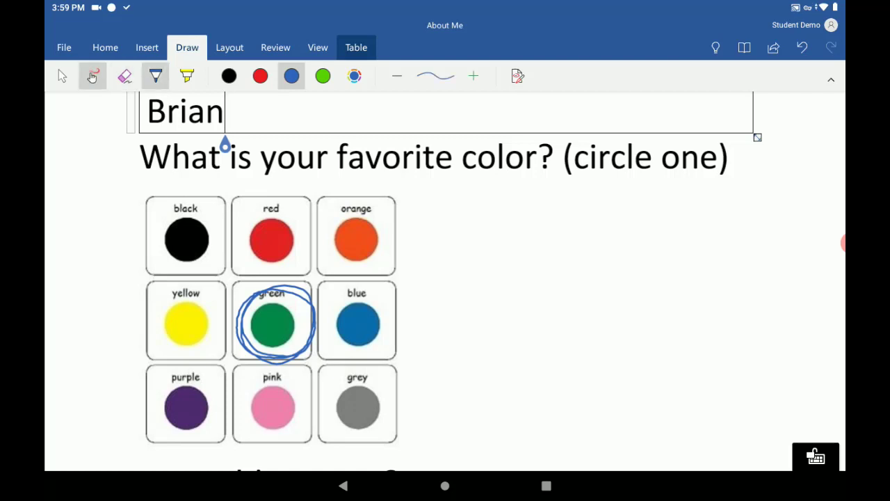
pyautogui.moveTo(483, 275)
pyautogui.mouseDown()
pyautogui.moveTo(494, 312)
pyautogui.moveTo(466, 341)
pyautogui.mouseUp()
pyautogui.moveTo(513, 309)
pyautogui.mouseDown()
pyautogui.moveTo(523, 269)
pyautogui.moveTo(562, 276)
pyautogui.moveTo(570, 301)
pyautogui.mouseUp()
pyautogui.moveTo(576, 277)
pyautogui.mouseDown()
pyautogui.moveTo(597, 274)
pyautogui.moveTo(614, 295)
pyautogui.moveTo(652, 254)
pyautogui.moveTo(671, 280)
pyautogui.mouseUp()
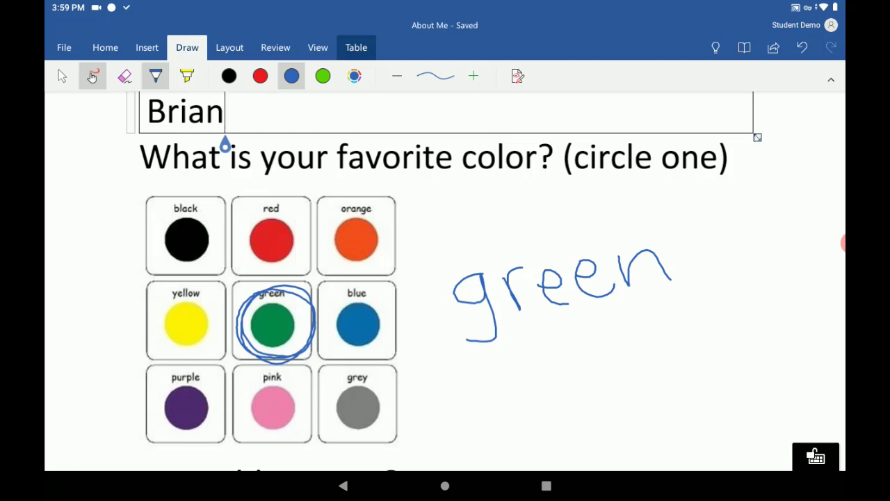
# Step: Type 'I am 5 years old.' into the How old are you? answer box
pyautogui.click(61, 76)
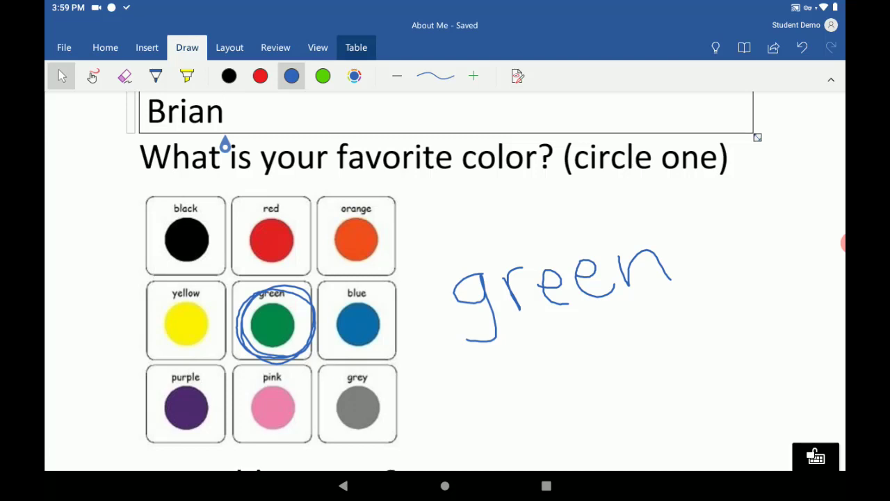
pyautogui.scroll(-5, 446, 278)
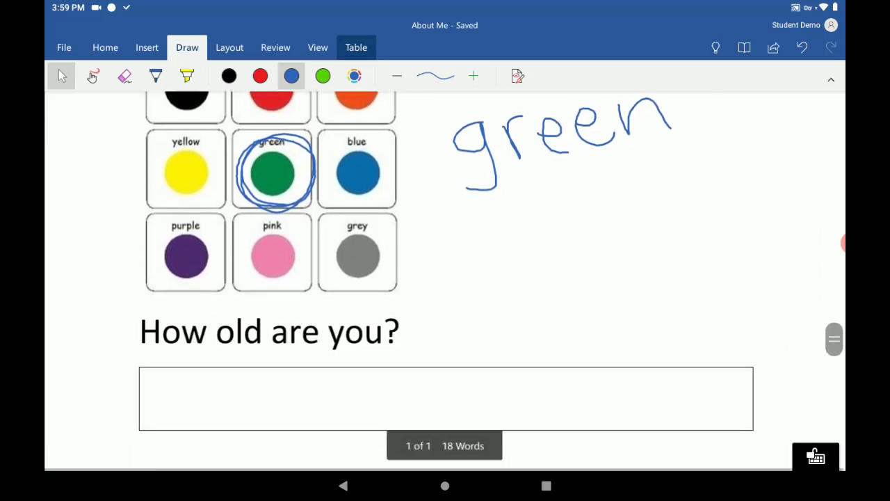
pyautogui.click(445, 399)
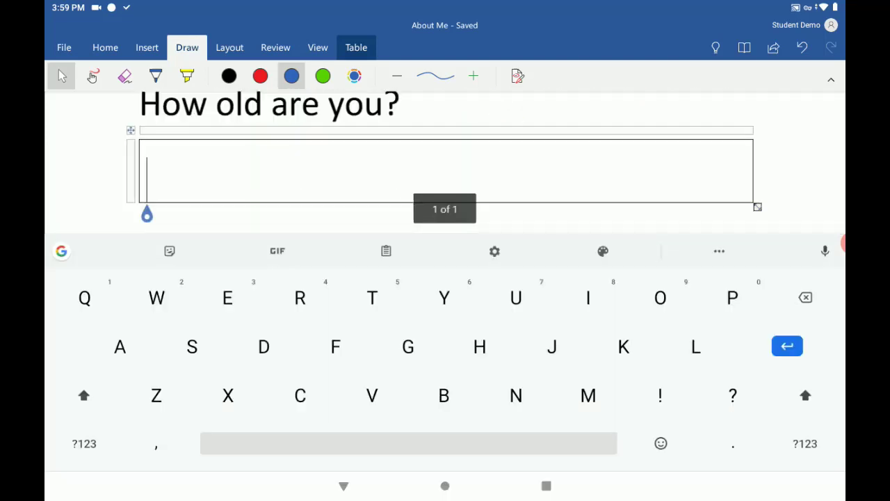
pyautogui.click(84, 443)
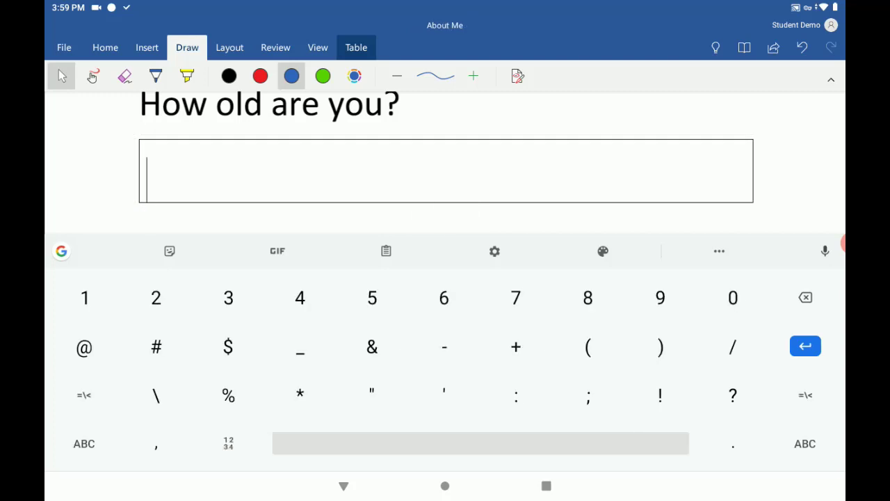
pyautogui.click(84, 443)
pyautogui.write('I')
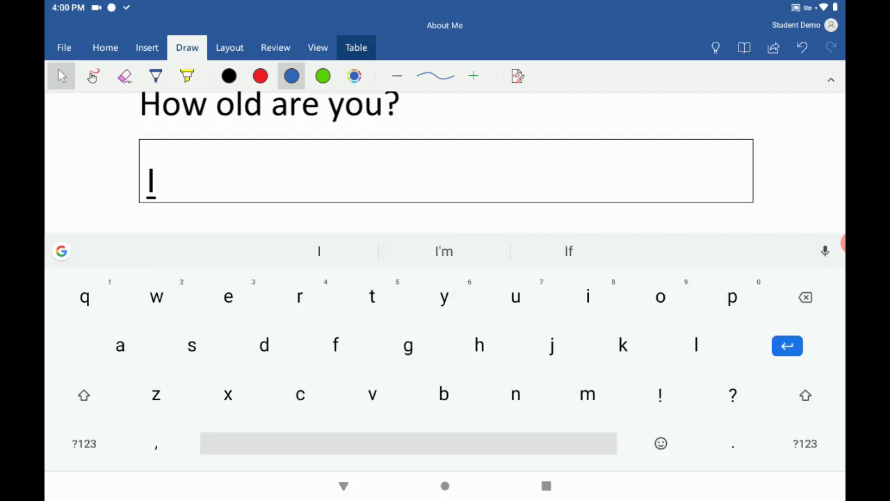
pyautogui.write(' am 5 years old.')
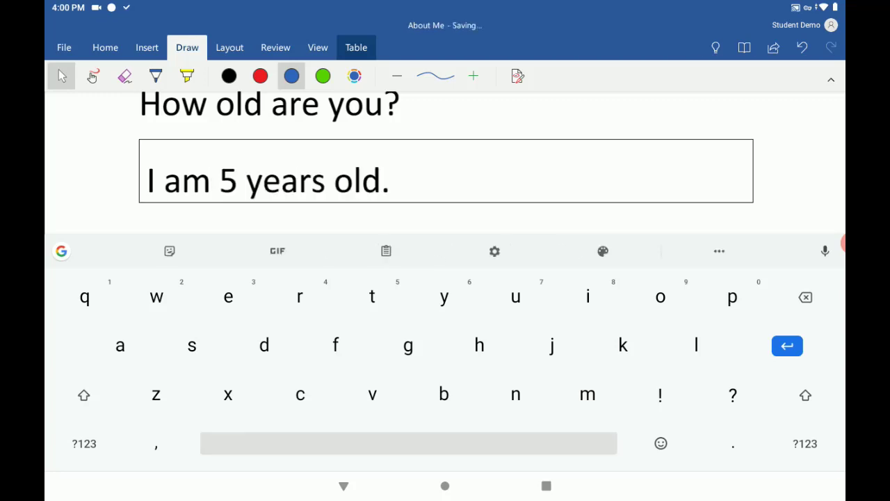
pyautogui.click(344, 485)
pyautogui.scroll(3, 445, 278)
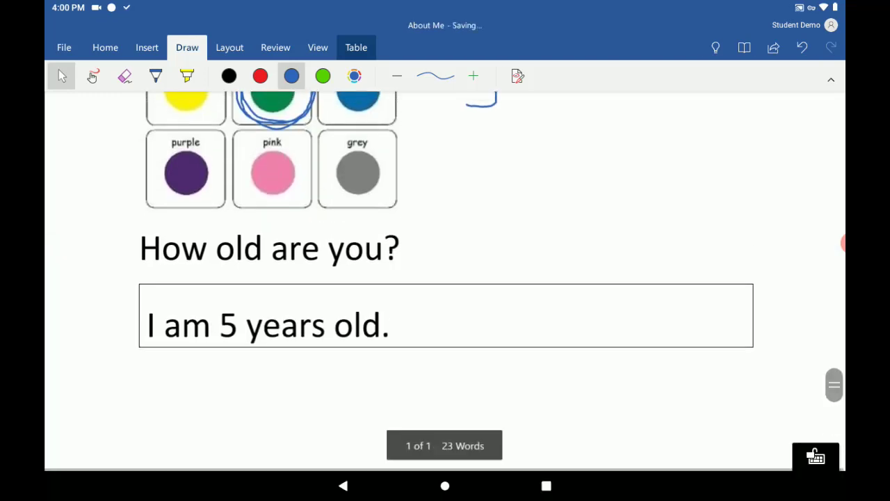
pyautogui.scroll(5, 445, 278)
pyautogui.scroll(5, 445, 278)
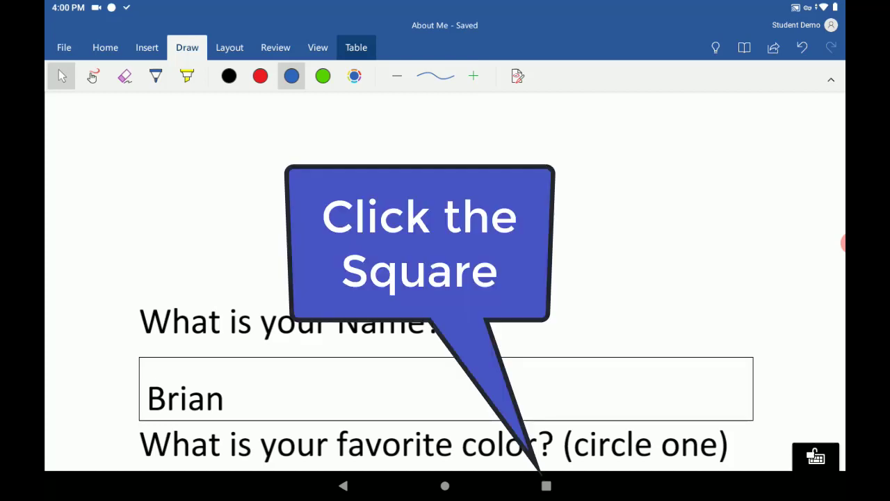
# Step: Switch from Word back to Teams and return from the About Me.docx preview to the assignment page
pyautogui.click(546, 485)
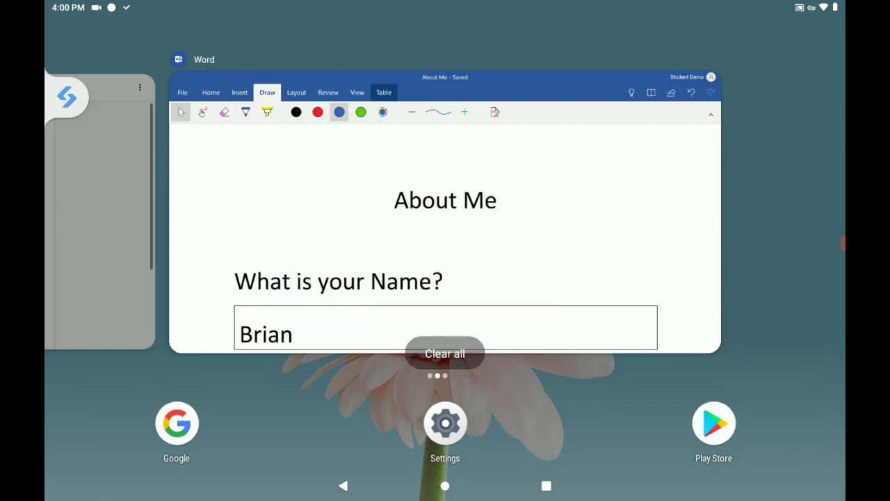
pyautogui.moveTo(278, 208); pyautogui.dragTo(556, 209)
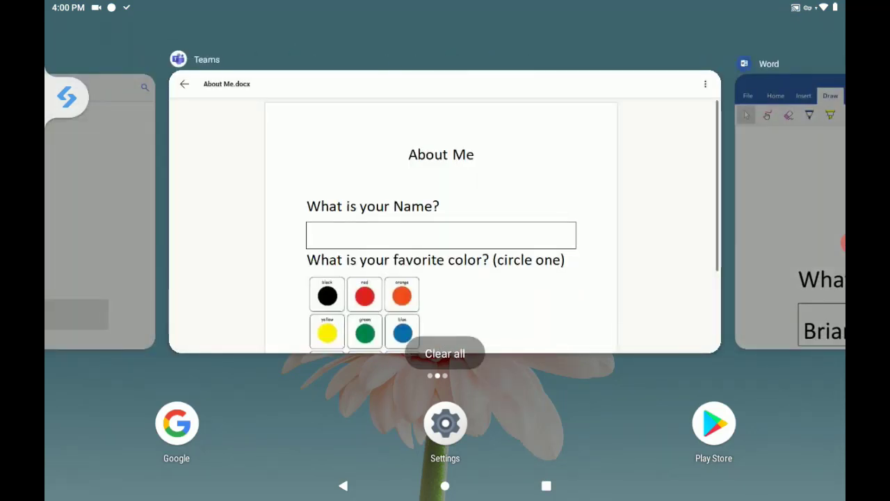
pyautogui.click(446, 208)
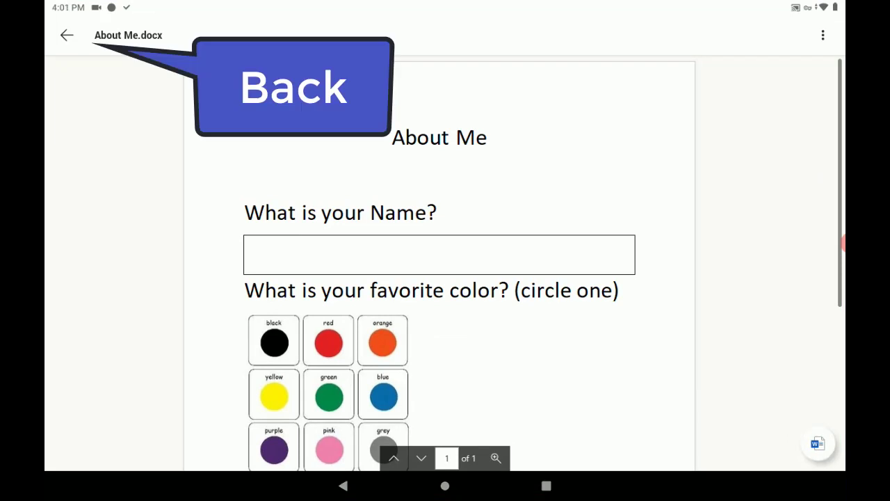
pyautogui.click(67, 35)
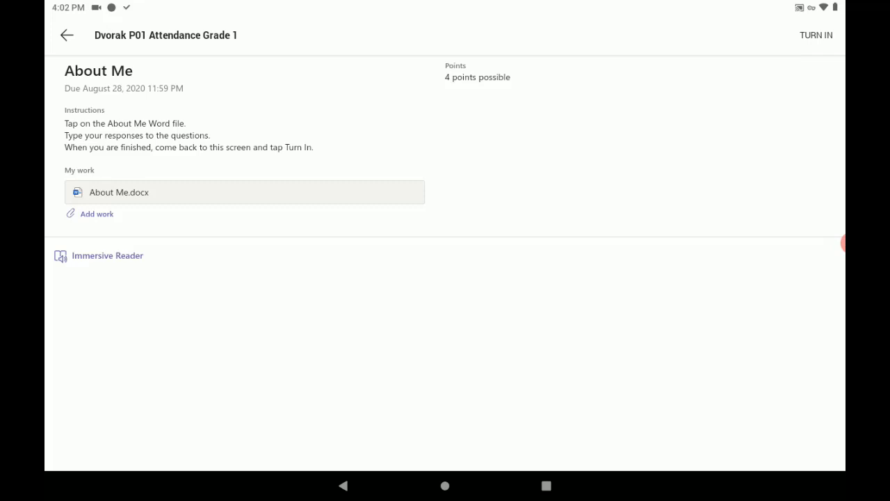
# Step: Turn in the About Me assignment with About Me.docx as the submitted work
pyautogui.click(816, 35)
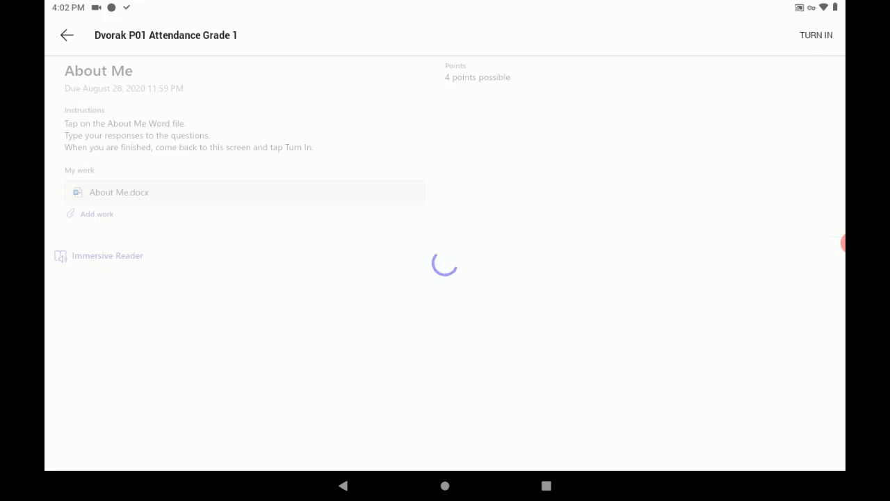